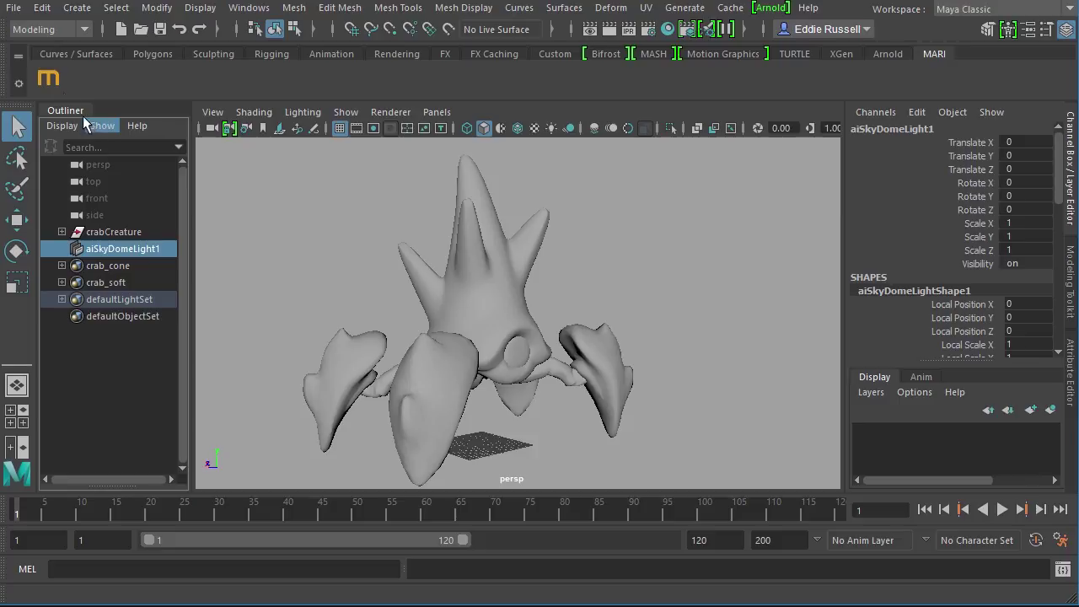
- Open the mGo bridge panel from the Maya shelf to link with Mari
click(48, 78)
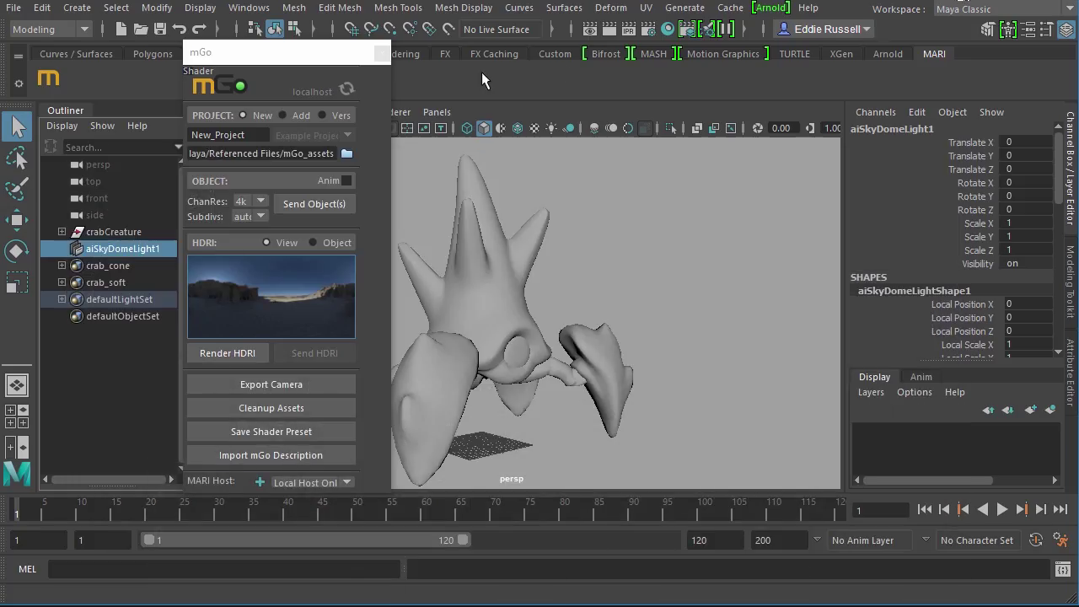
- Set mGo's PROJECT option to Add, targeting the existing Example Project
drag(308, 65, 293, 59)
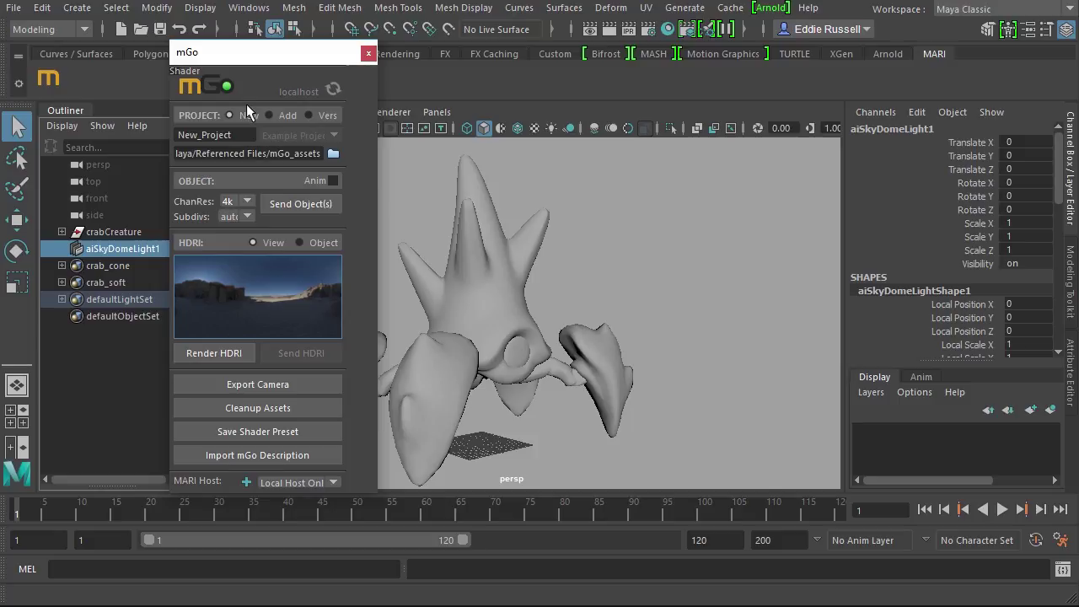
click(267, 114)
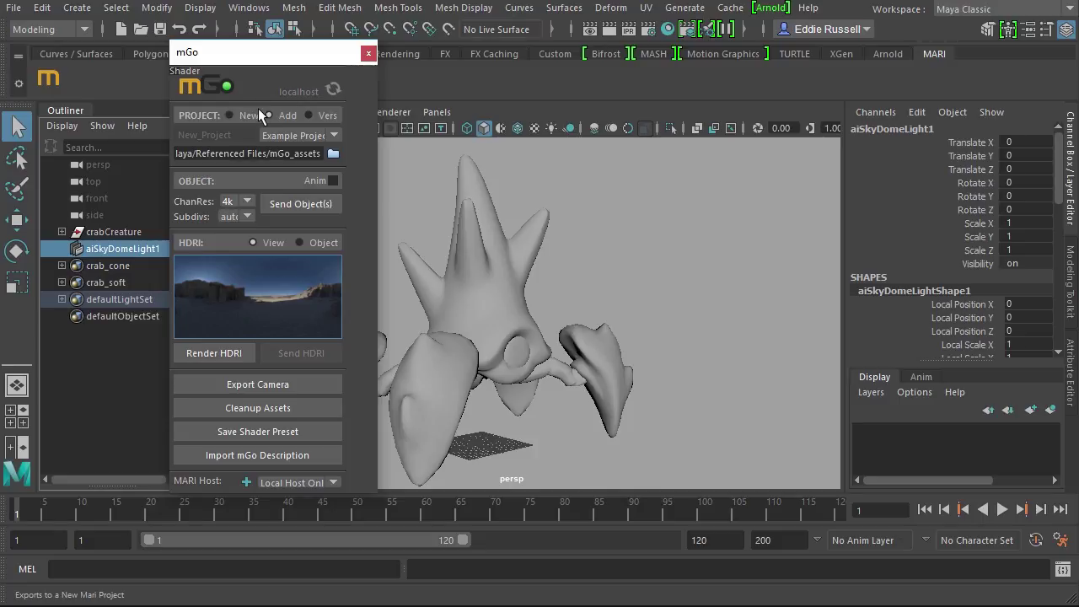
- Switch mGo back to New and name the new Mari project crab_creature
click(233, 114)
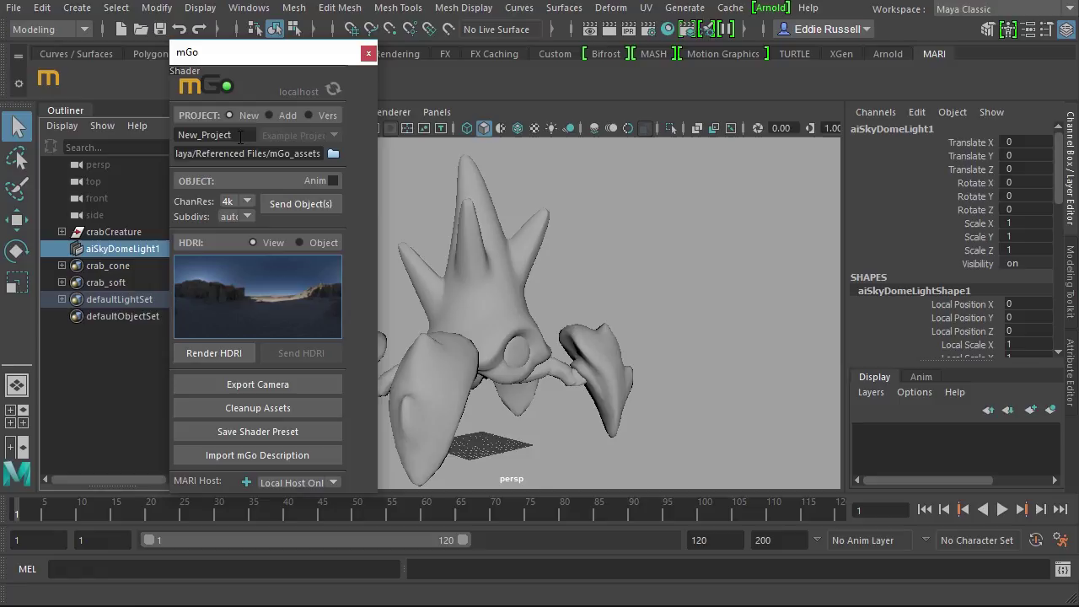
double_click(204, 135)
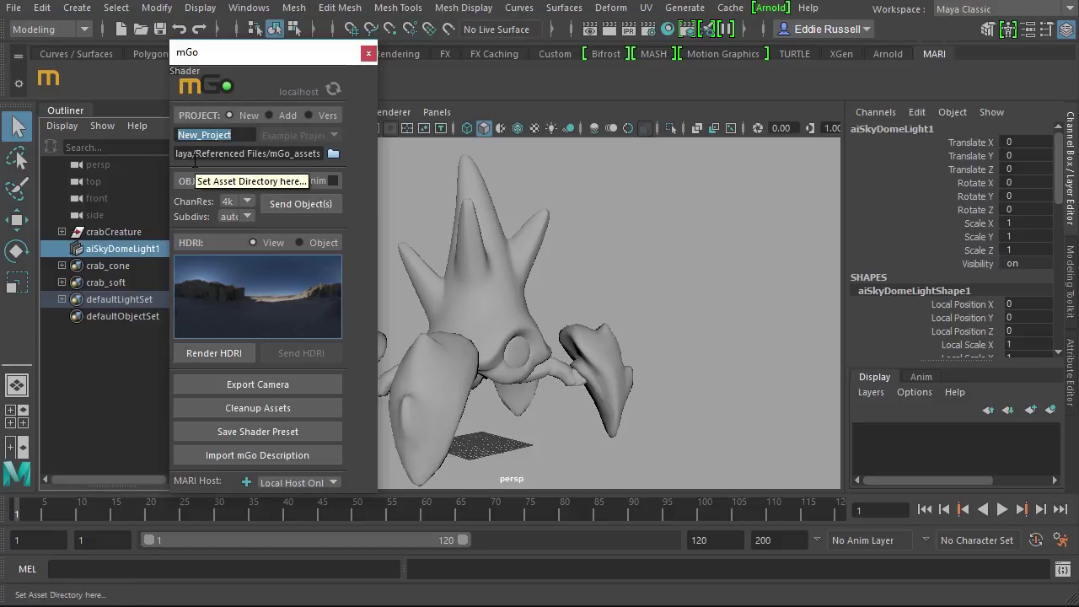
text(crab_c)
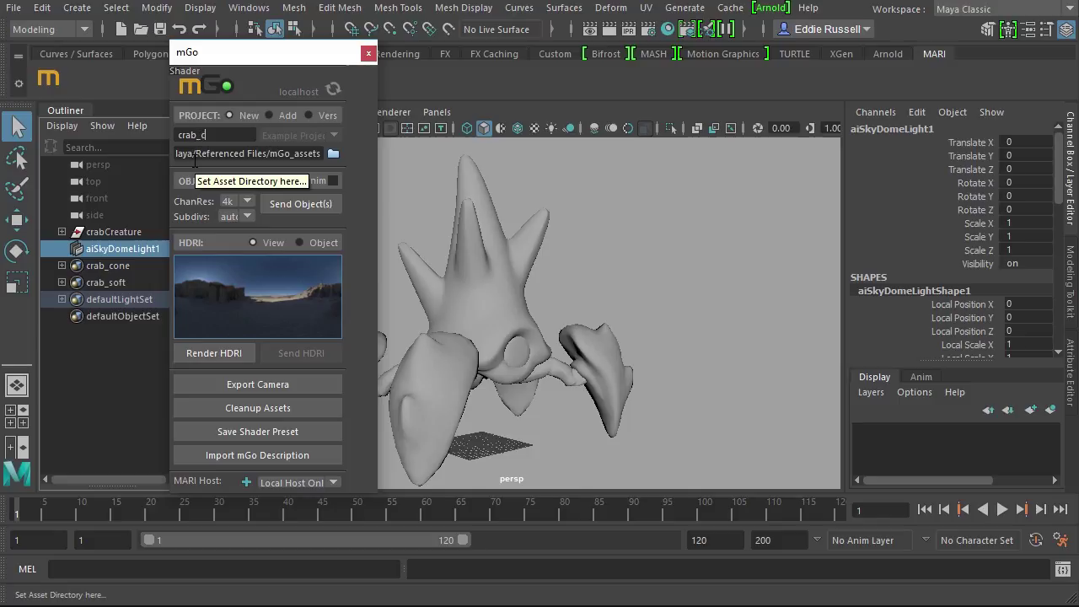
text(reature)
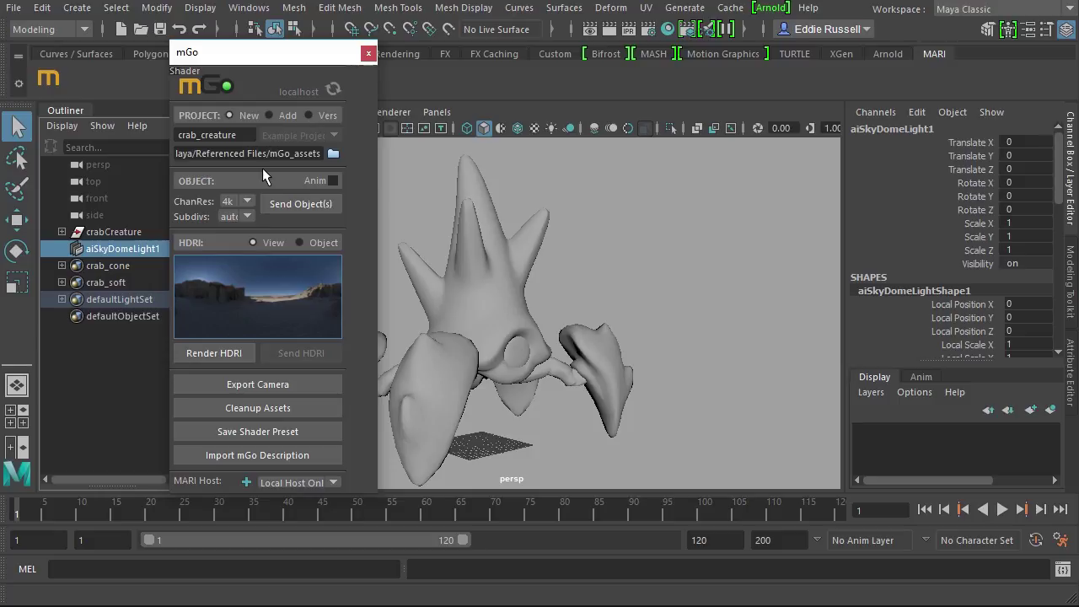
drag(322, 154, 140, 153)
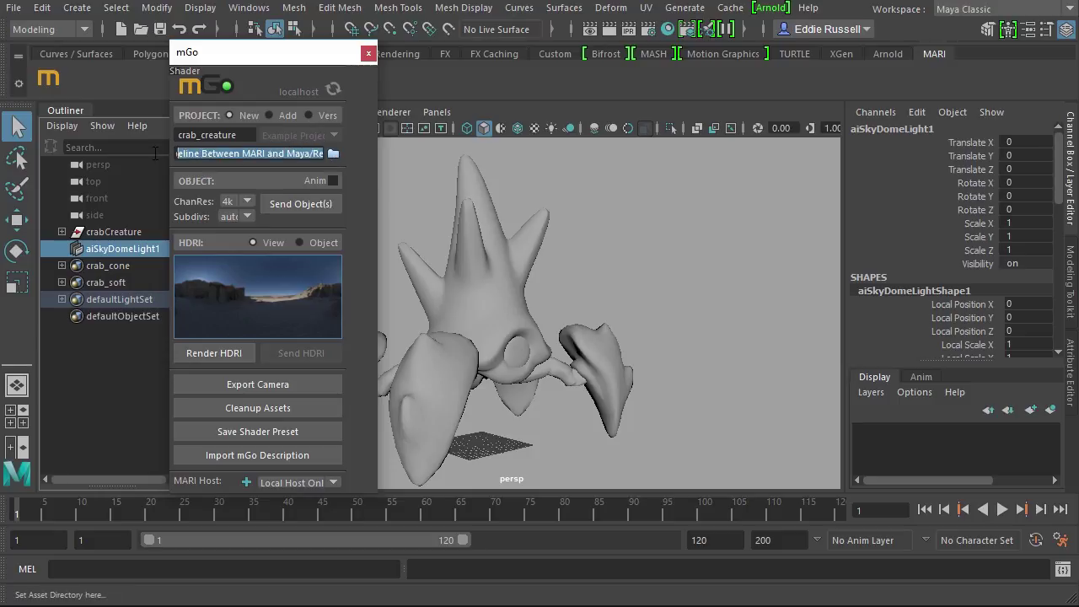
click(264, 158)
drag(251, 153, 352, 174)
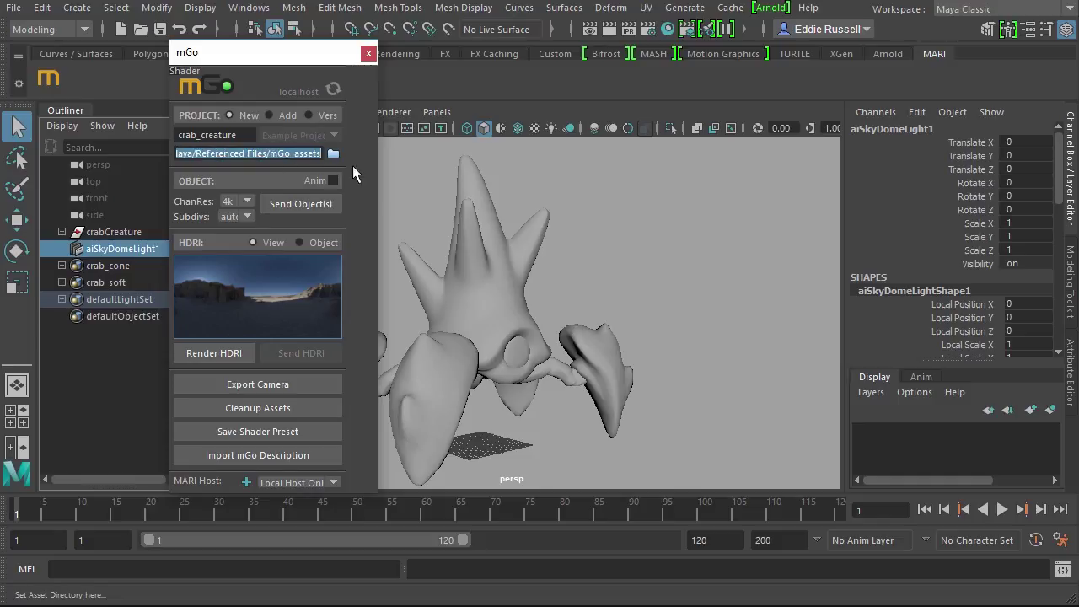
click(307, 154)
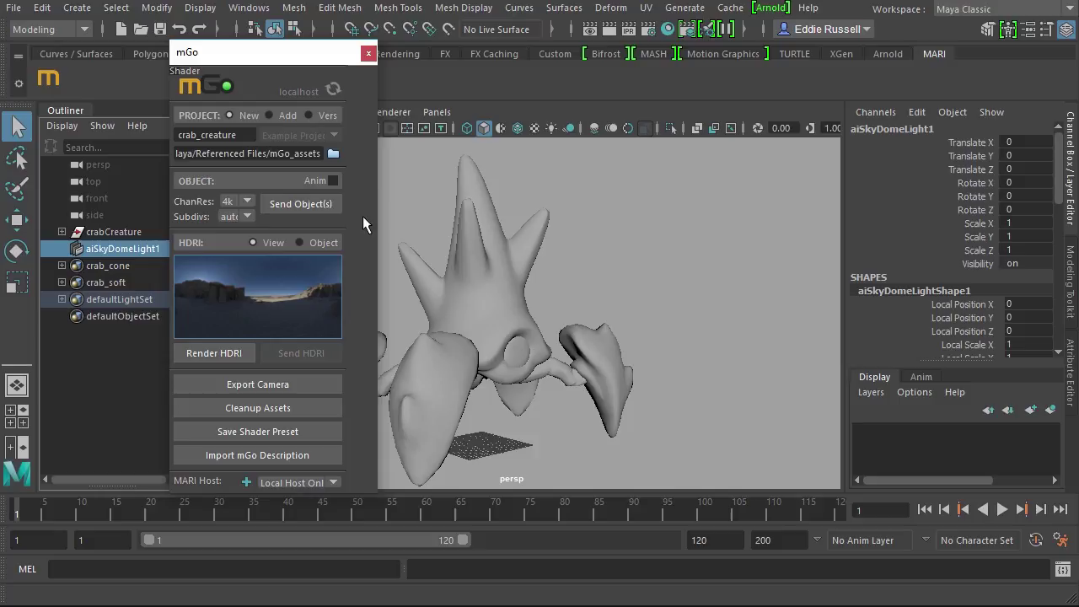
- Change the mGo ChanRes setting from 4k to 2k
click(240, 201)
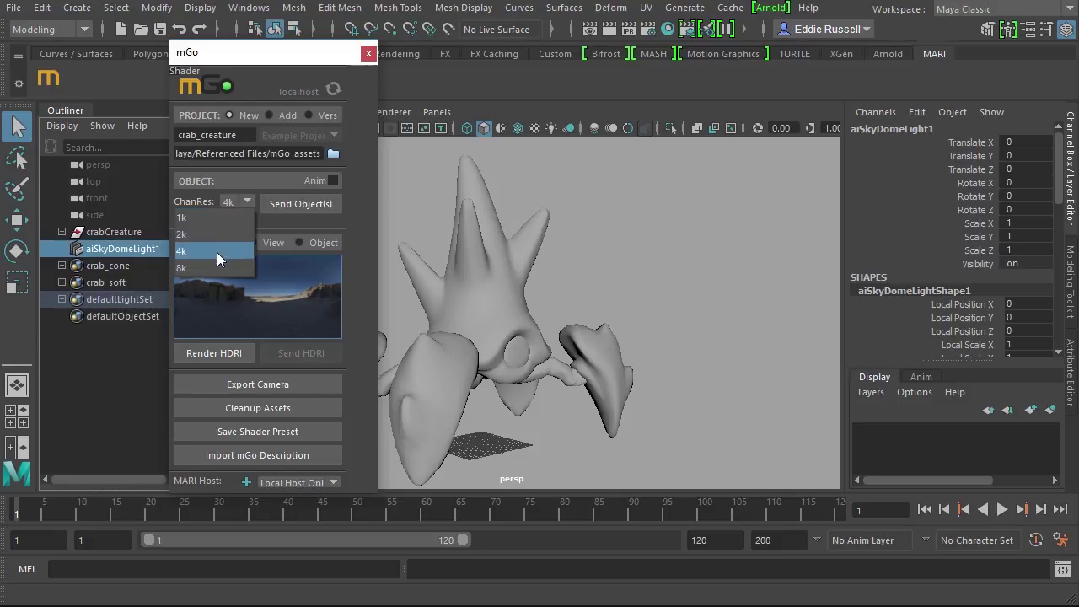
click(221, 238)
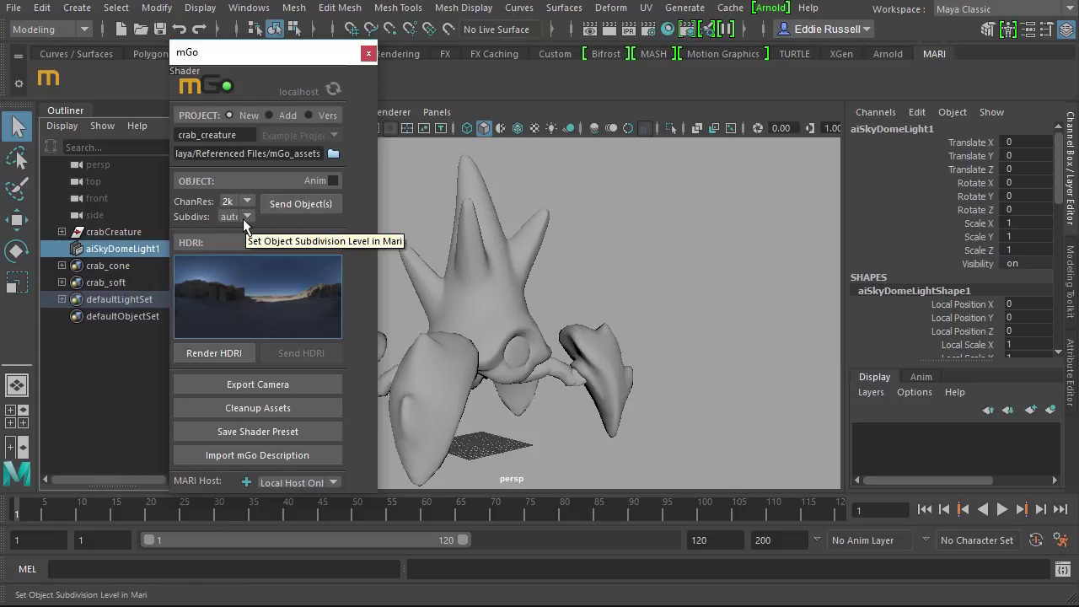
- Select the crabCreature group in the Outliner and send it to Mari with Send Object(s)
drag(269, 60, 295, 56)
click(149, 230)
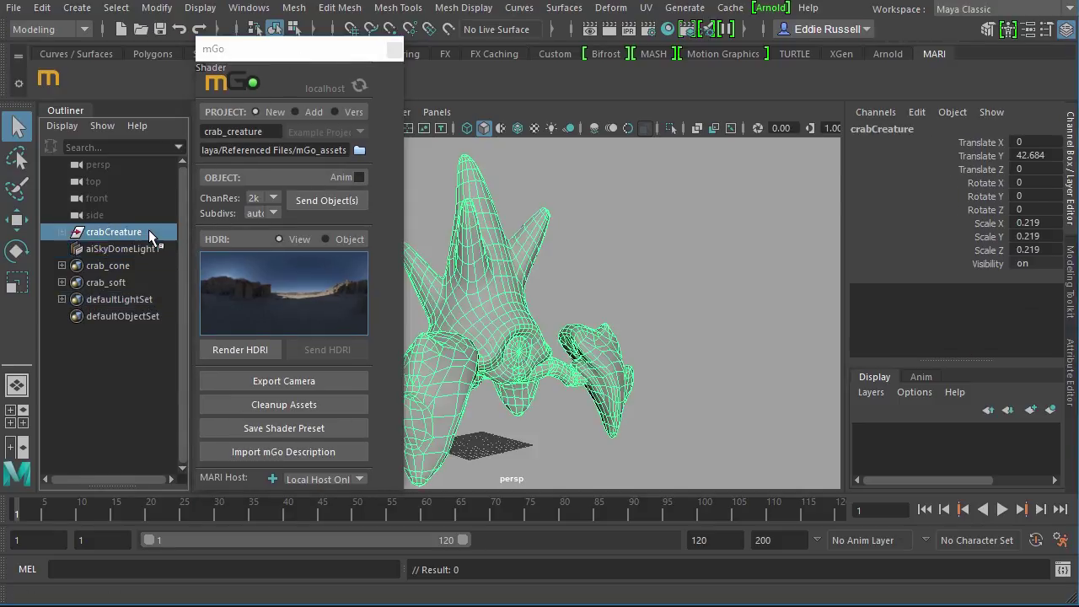
click(326, 204)
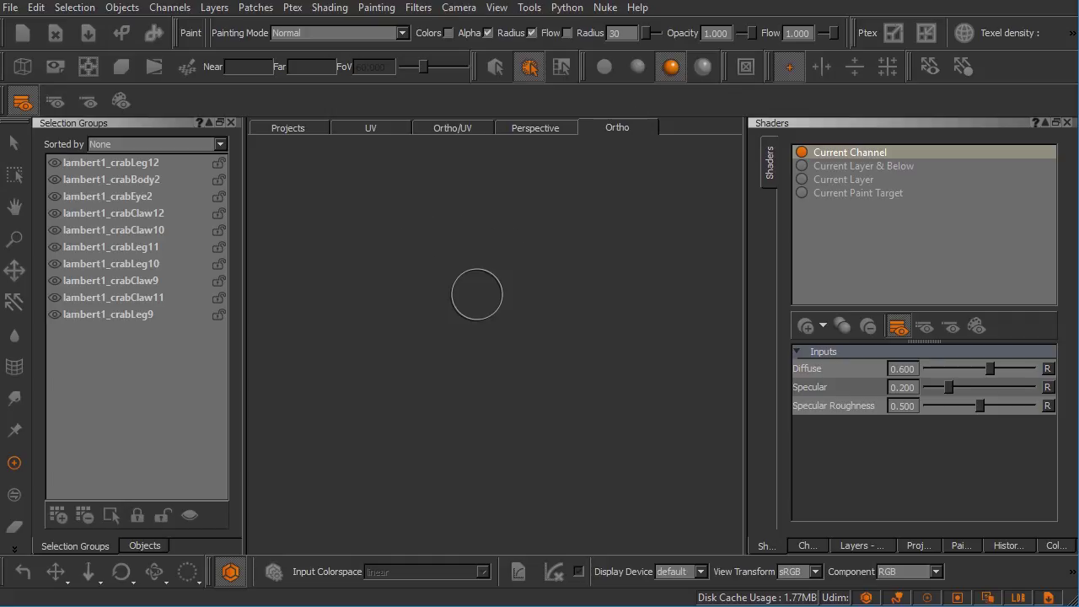
- Frame the crab model in Mari's Ortho viewport and orbit to another angle
key(f)
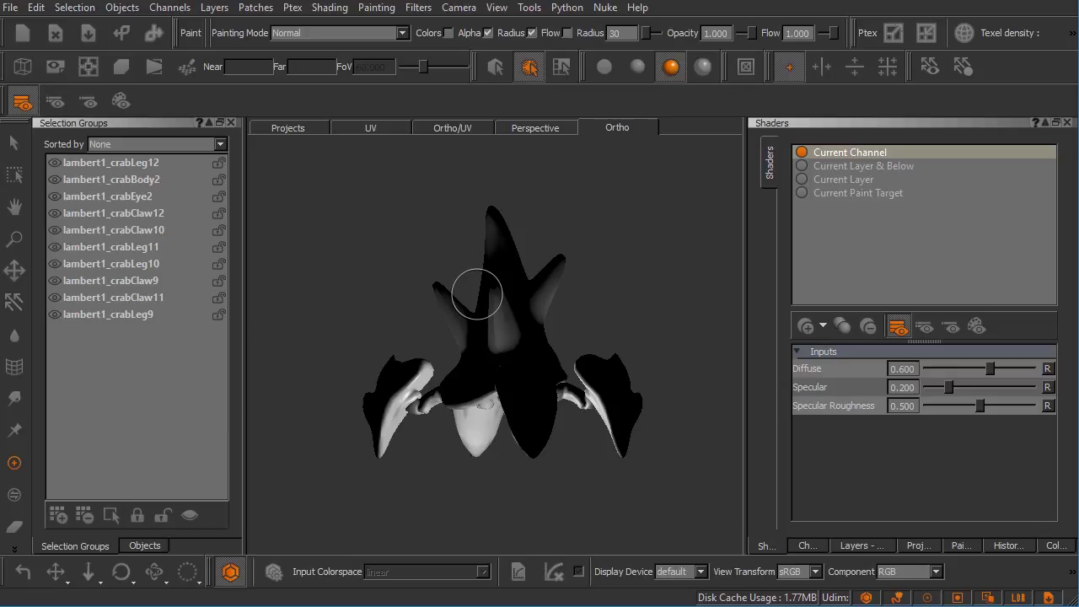
mouse_move(523, 333)
middle_down()
mouse_move(368, 346)
mouse_move(469, 366)
middle_up()
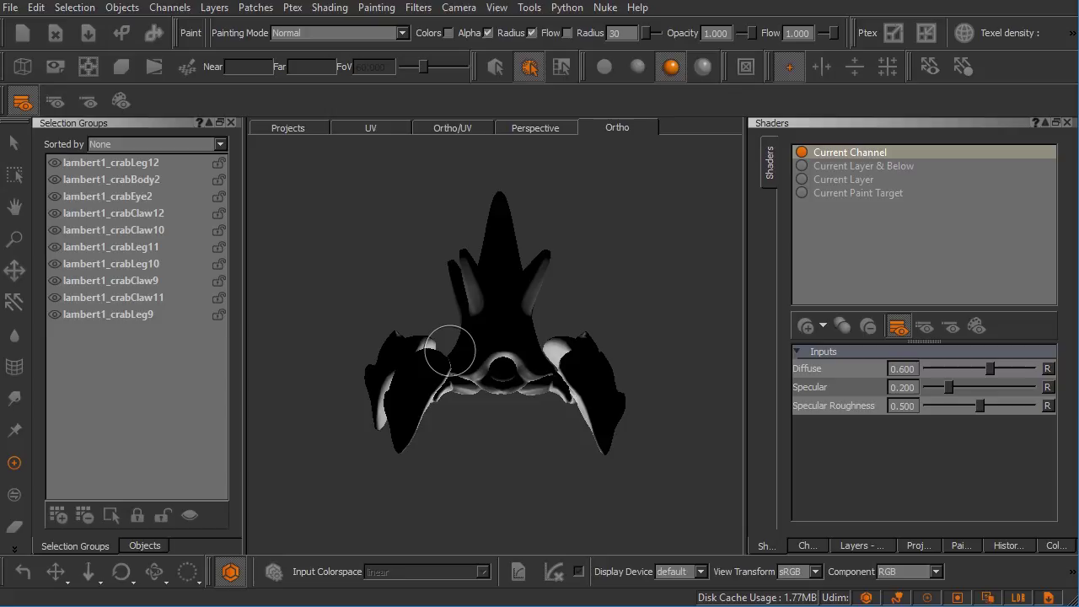
- Show the crabCreature hierarchy in the Objects panel and widen the panel
click(137, 544)
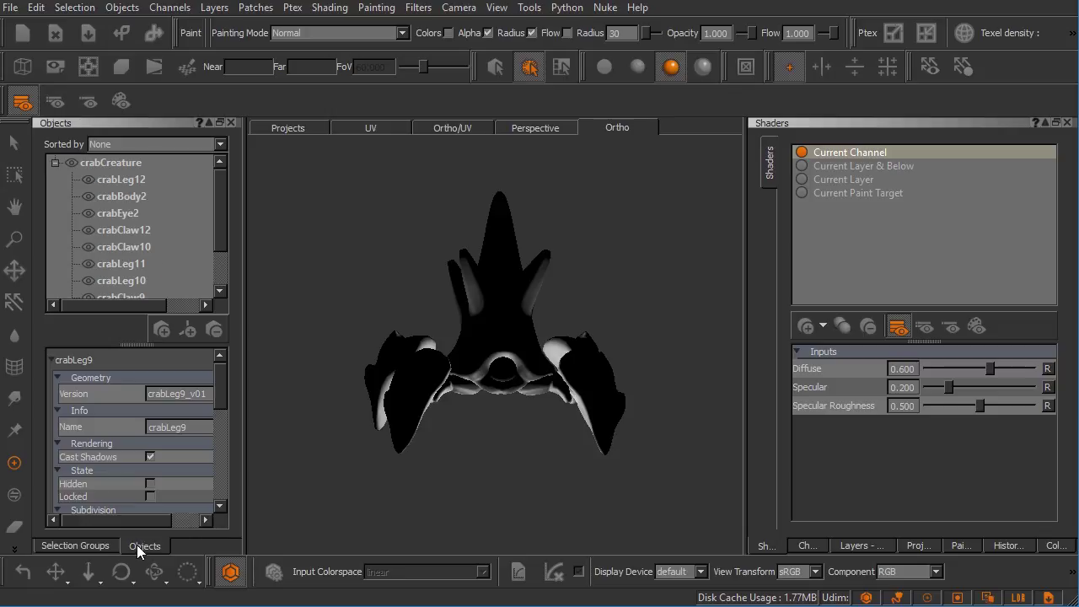
click(497, 7)
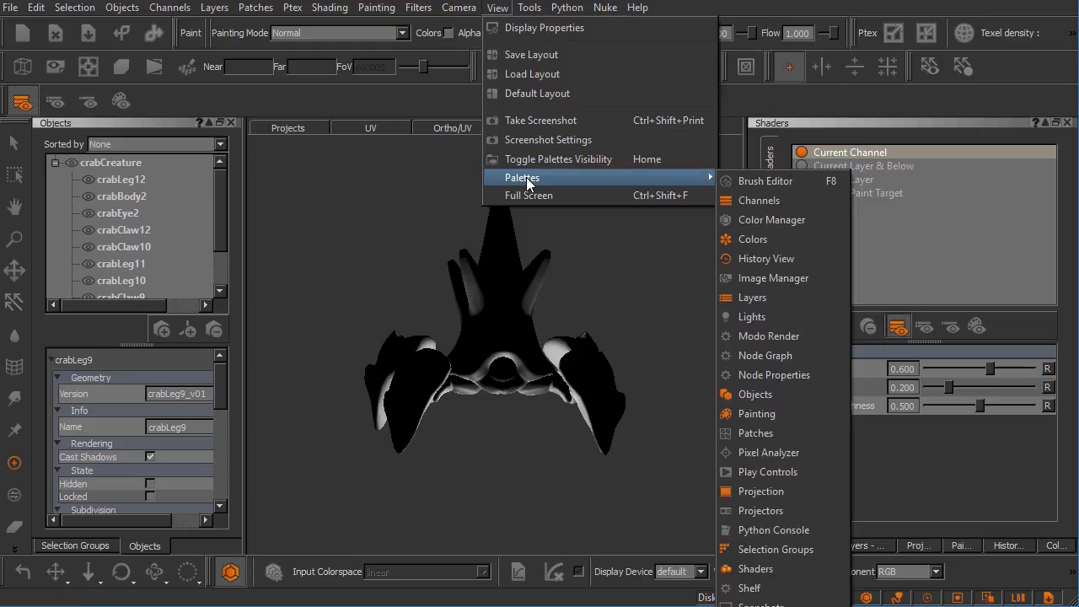
click(435, 107)
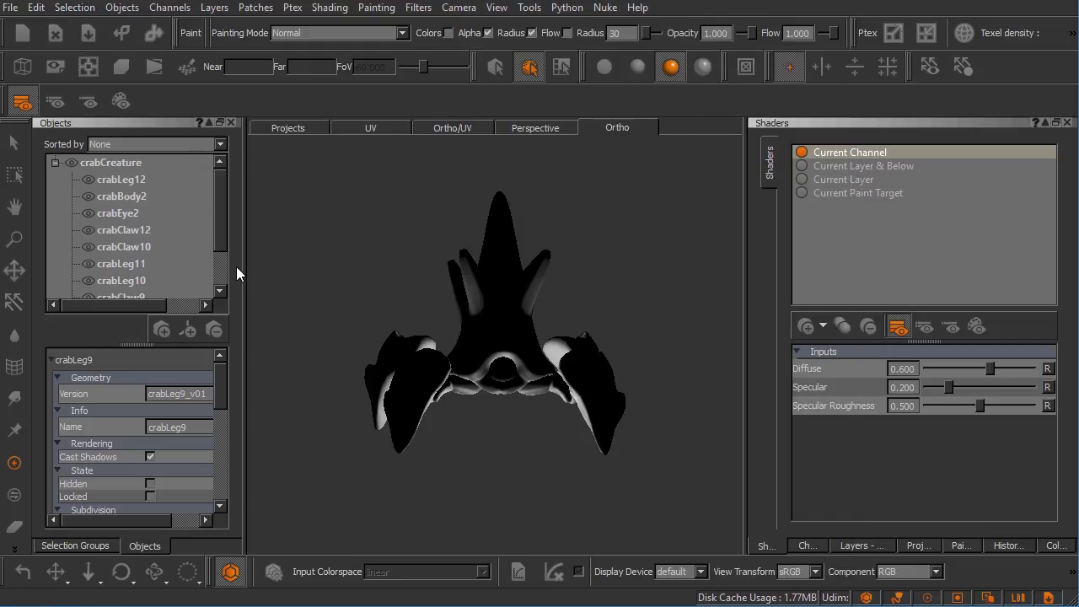
drag(242, 269, 258, 273)
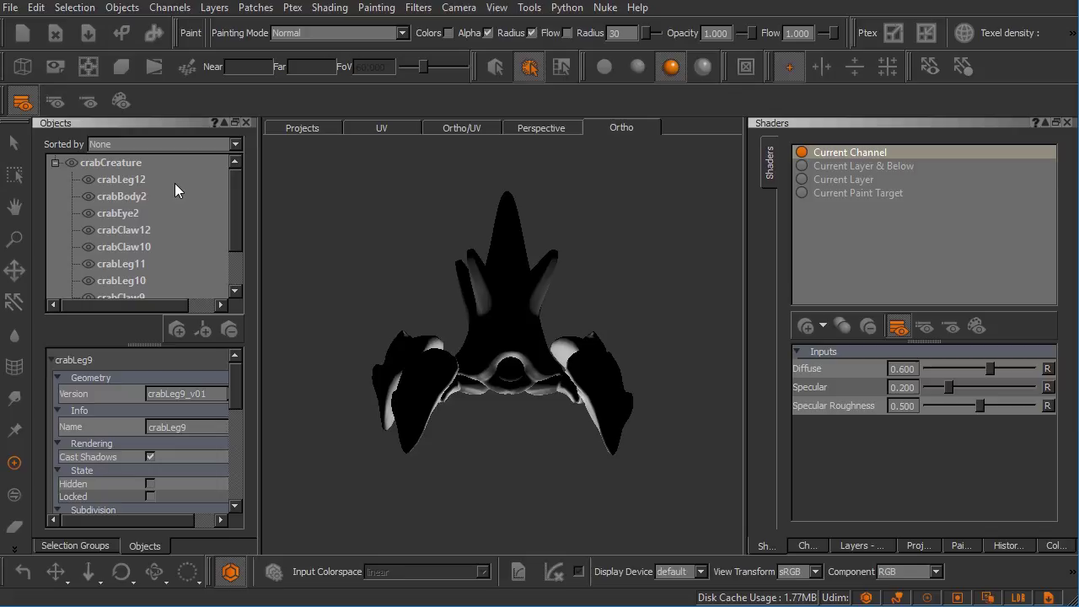
- Select crabClaw12, then switch to object selection mode and pick crabEye2
click(148, 232)
click(14, 145)
click(496, 67)
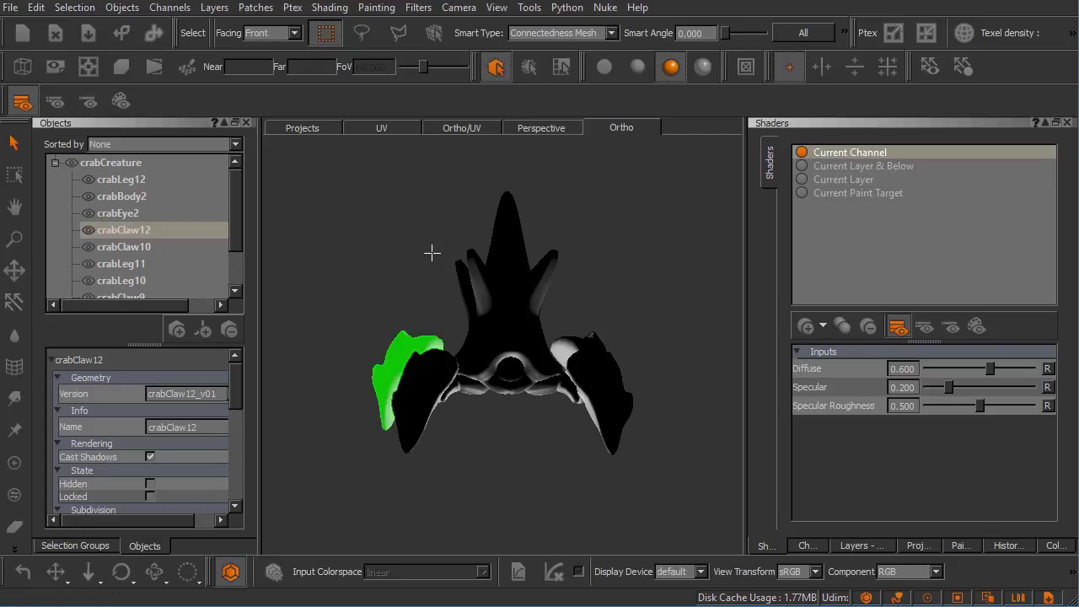
click(130, 213)
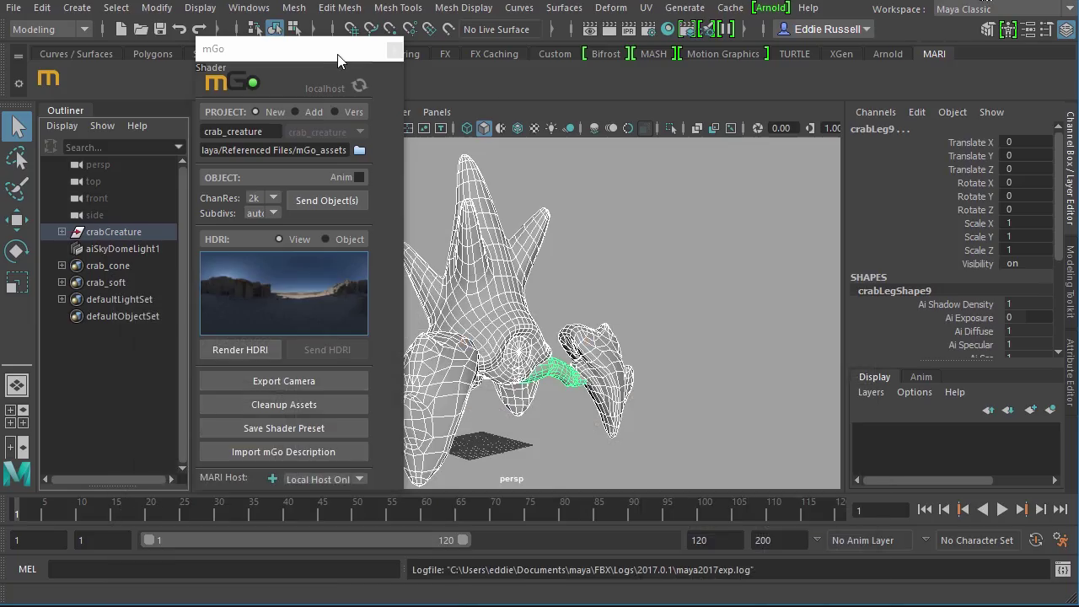
- Combine the crab parts crabLeg12 through crabLeg9 into one mesh with Mesh > Combine
drag(330, 57, 305, 54)
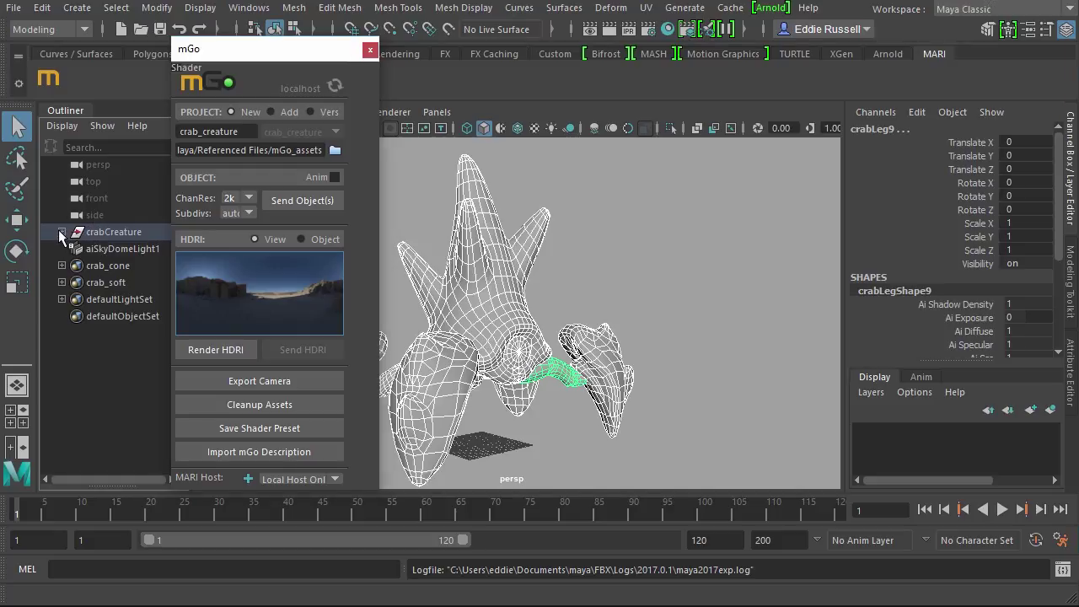
click(62, 231)
click(127, 248)
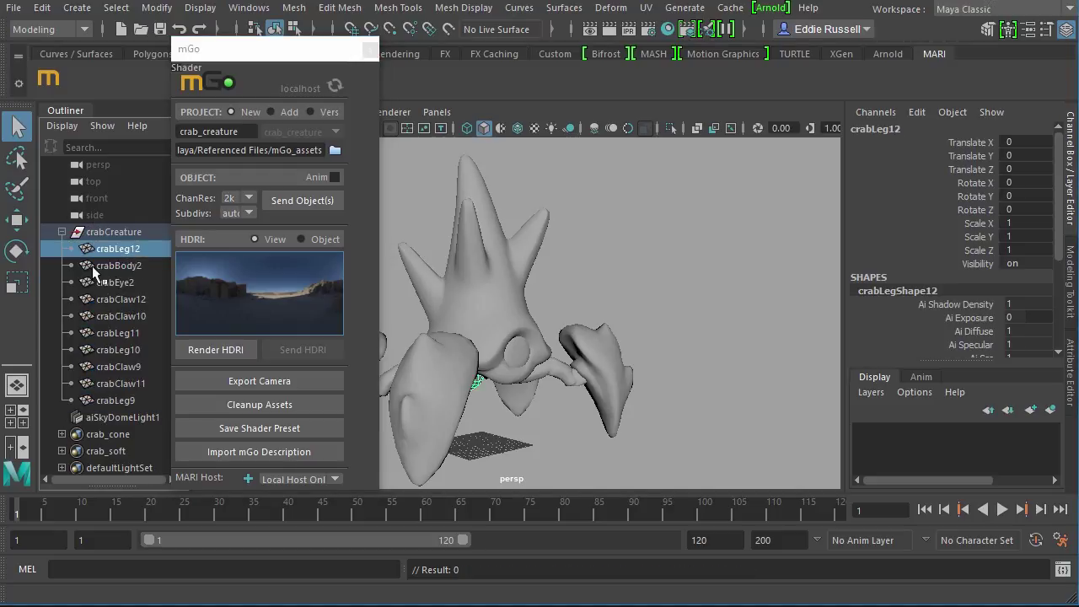
drag(152, 248, 151, 402)
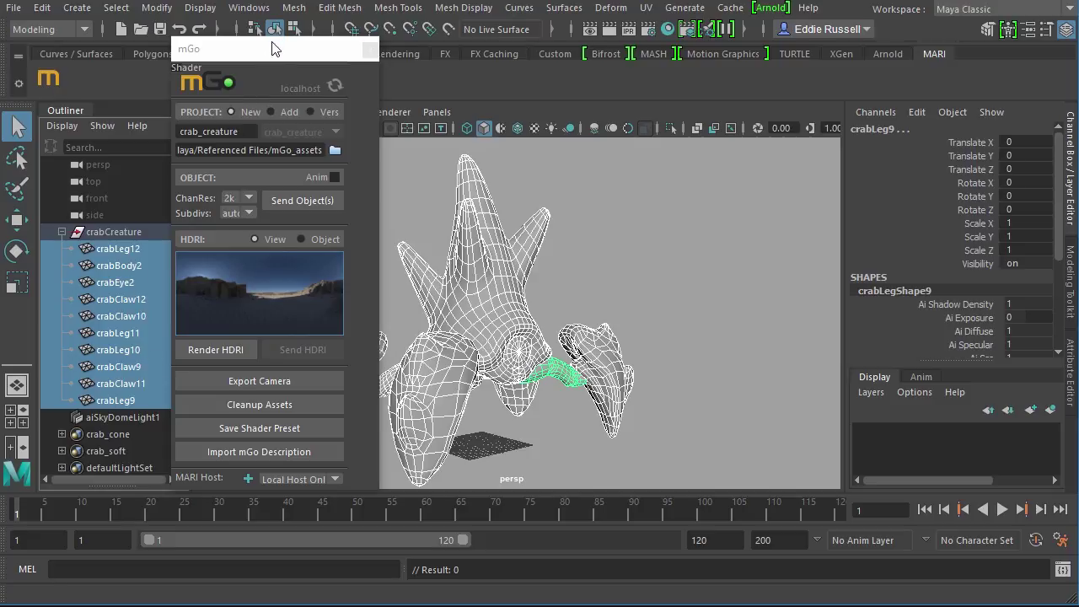
click(293, 8)
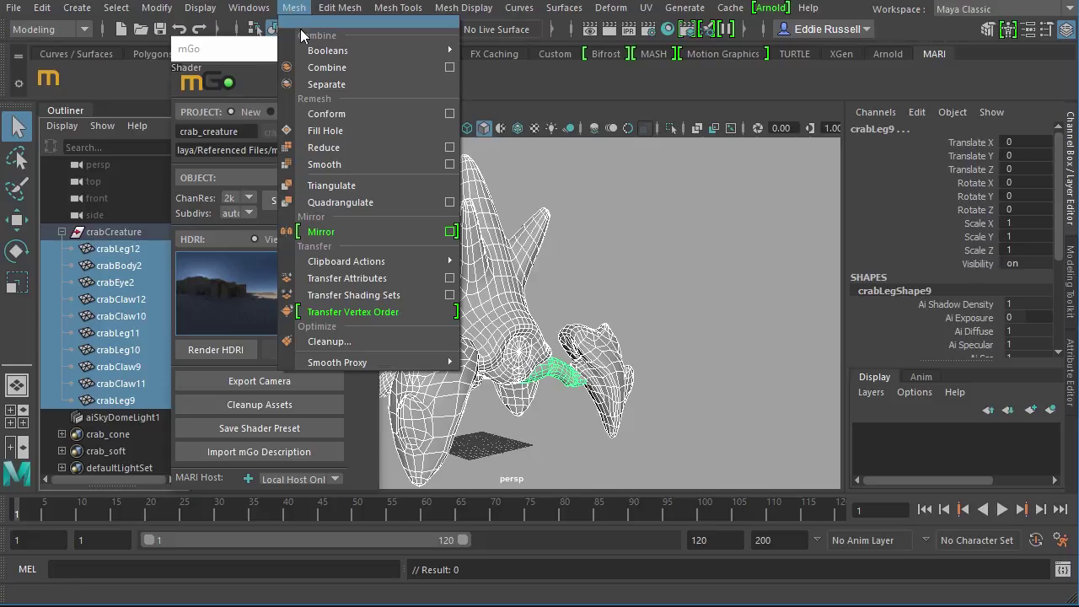
click(333, 68)
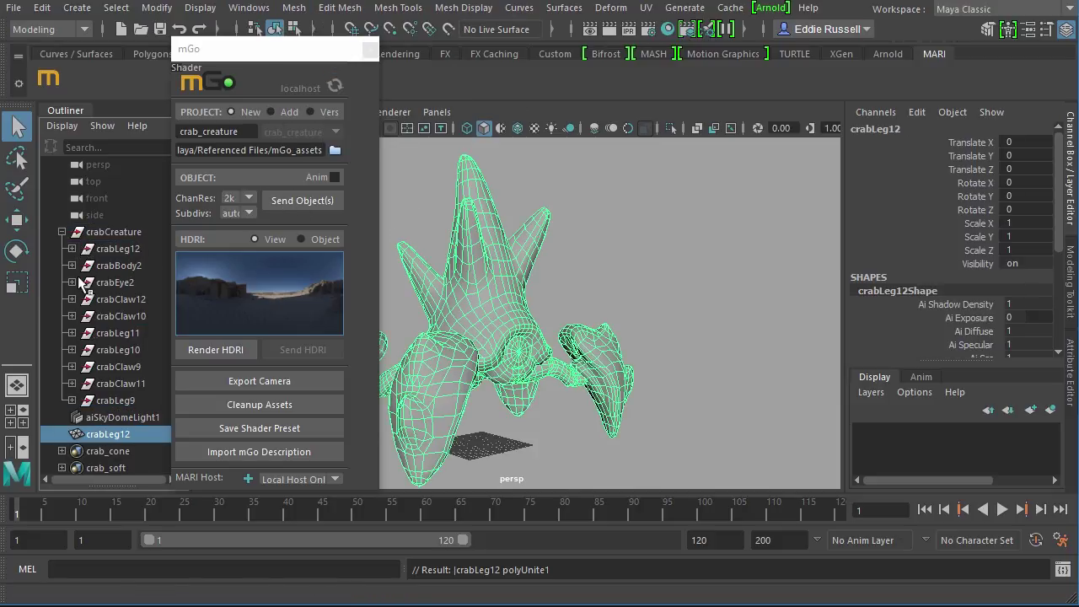
- Hide the original crabCreature group and select the combined crabLeg12 mesh
click(61, 231)
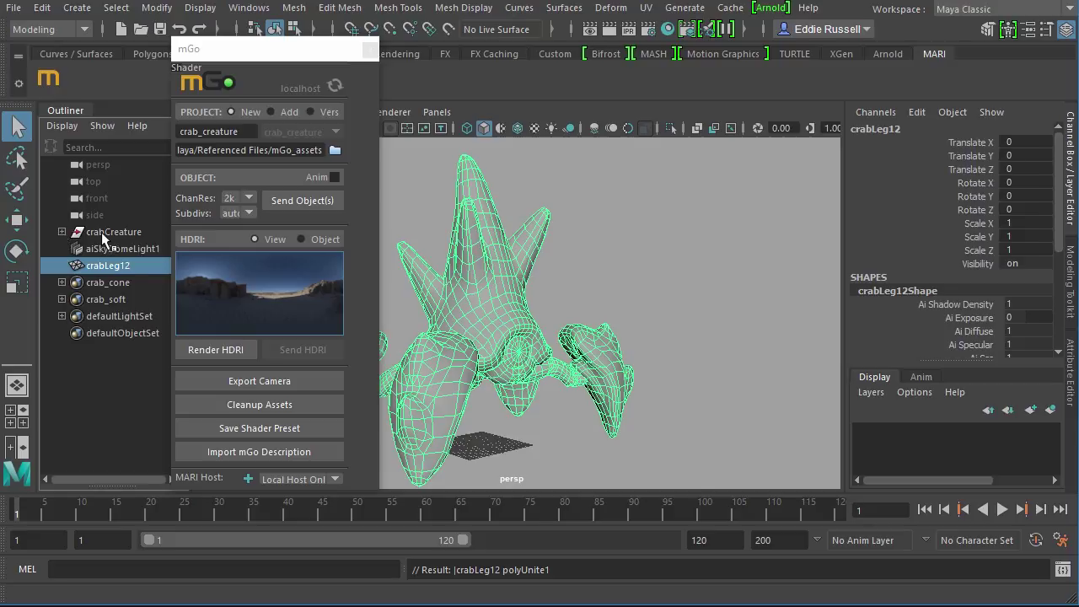
click(108, 233)
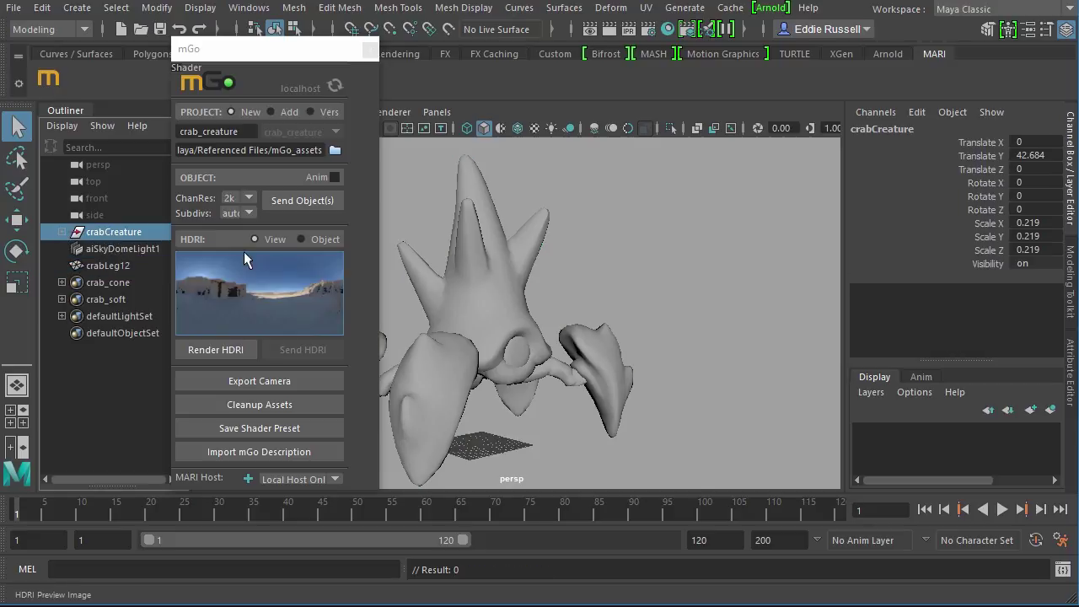
key(ctrl+h)
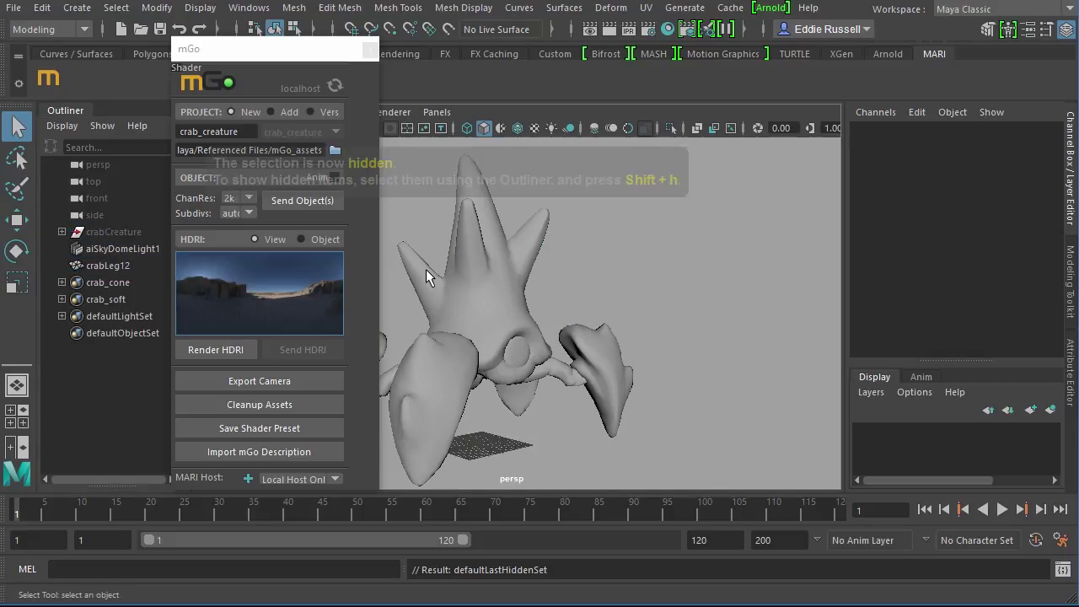
click(116, 265)
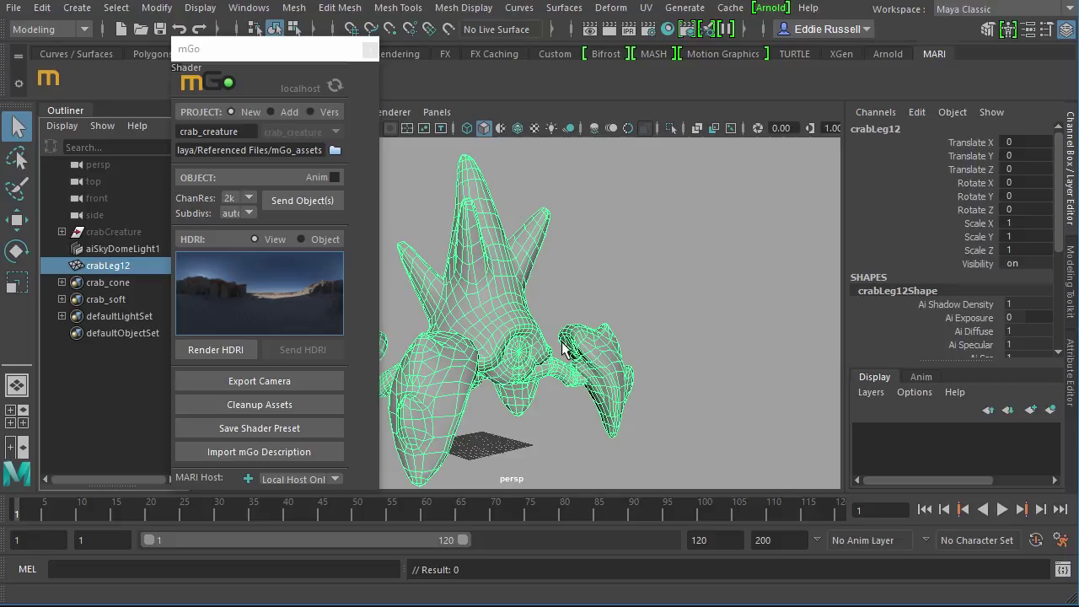
- Rename crabLeg12 to crabCreatureAsset and send it with mGo's PROJECT set to Add
double_click(118, 268)
text(crabCreatureA)
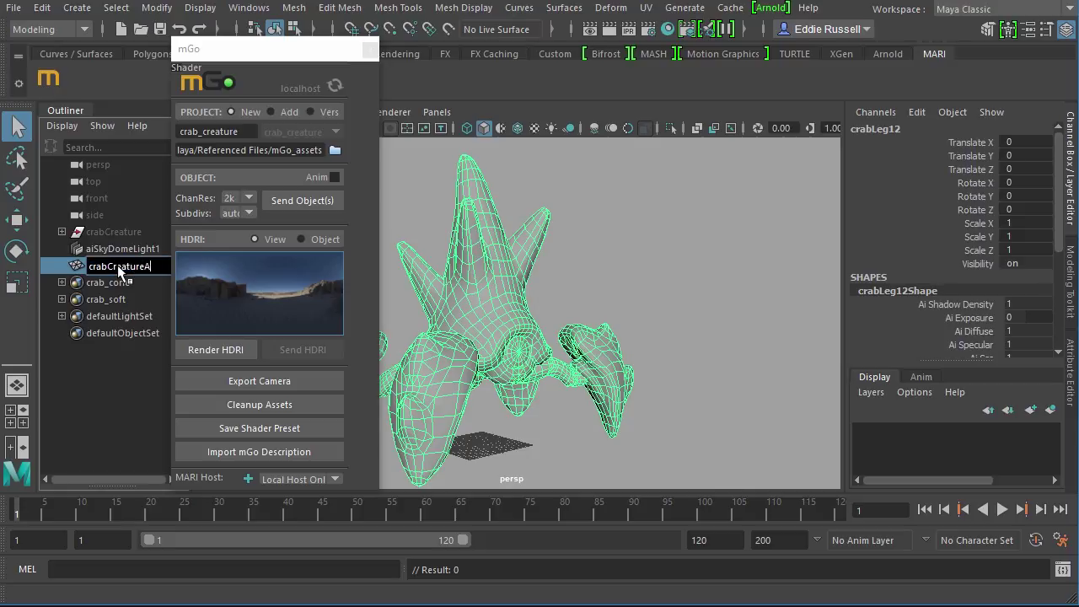
text(sset)
key(Return)
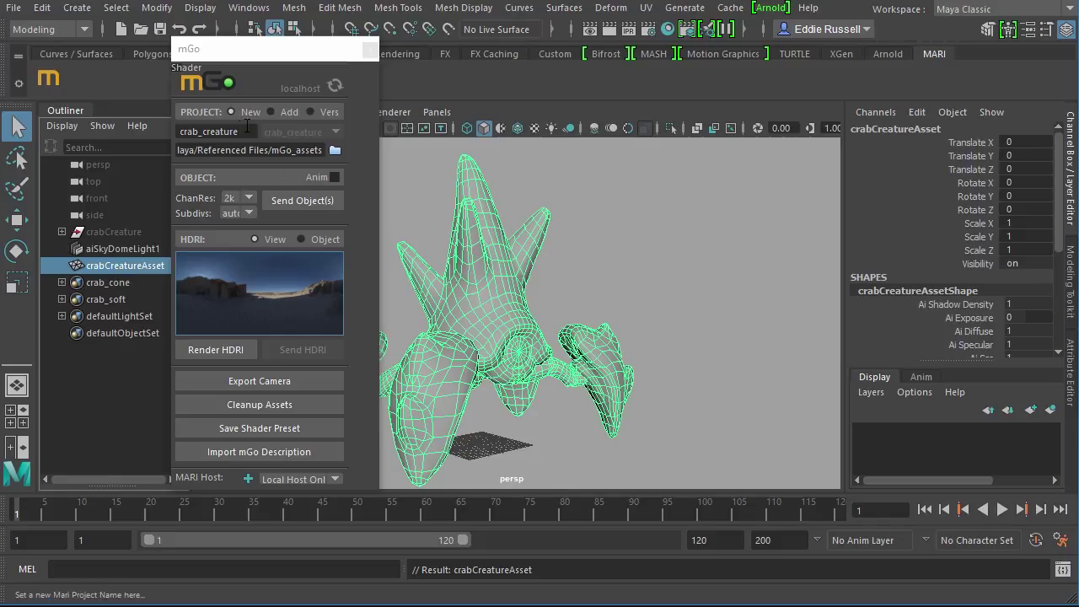
click(275, 112)
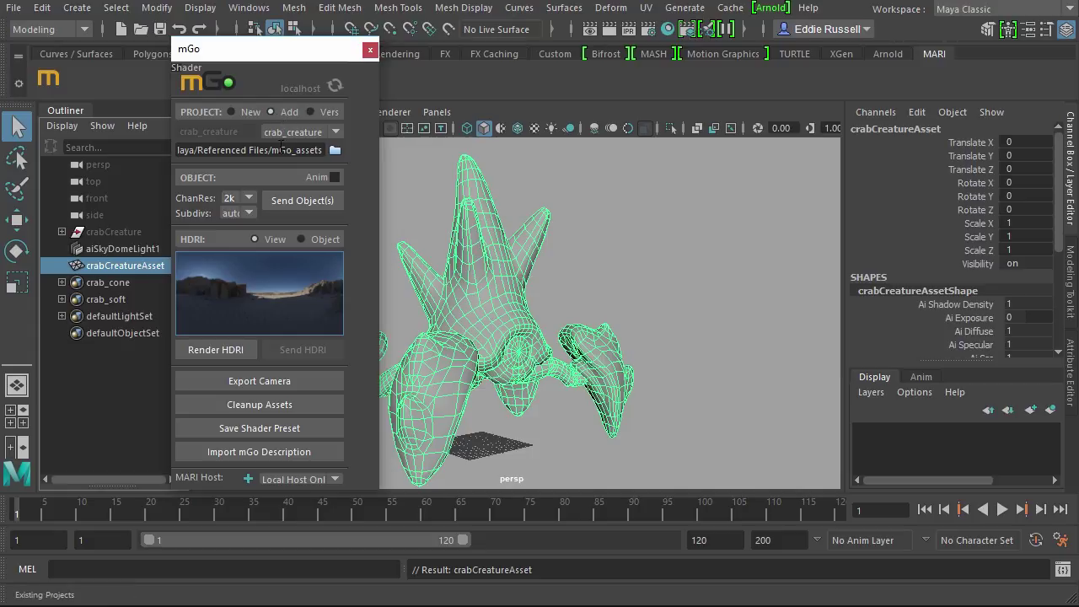
click(294, 204)
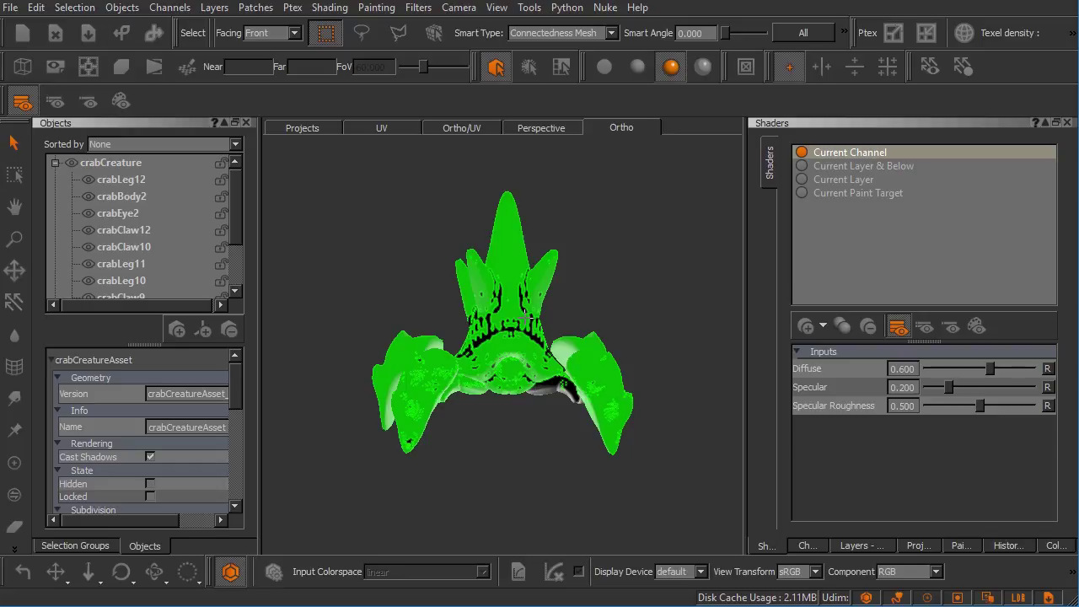
- Collapse crabCreature in the Objects palette and hide it with its eye icon
click(54, 162)
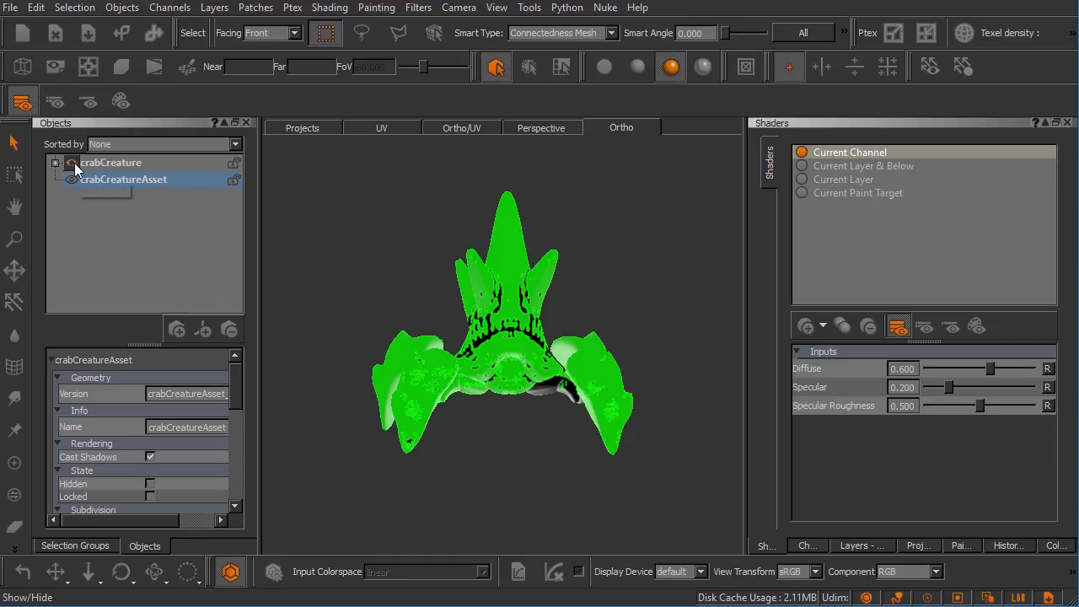
click(74, 163)
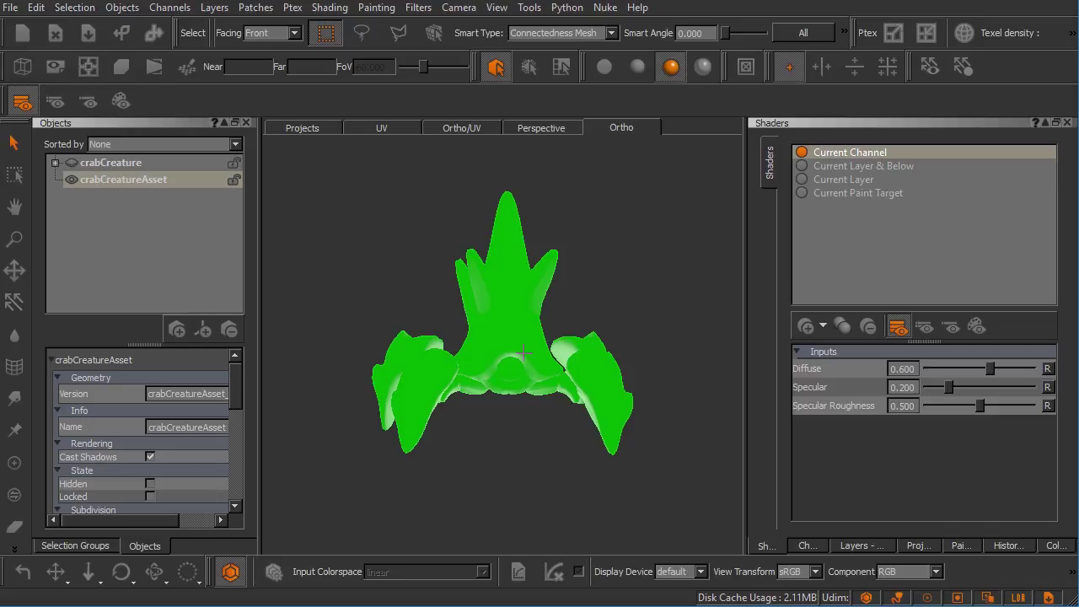
- Inspect the crabCreatureAsset UV tiles, return to the 3D view, and bring the mGo_assets window over
click(397, 126)
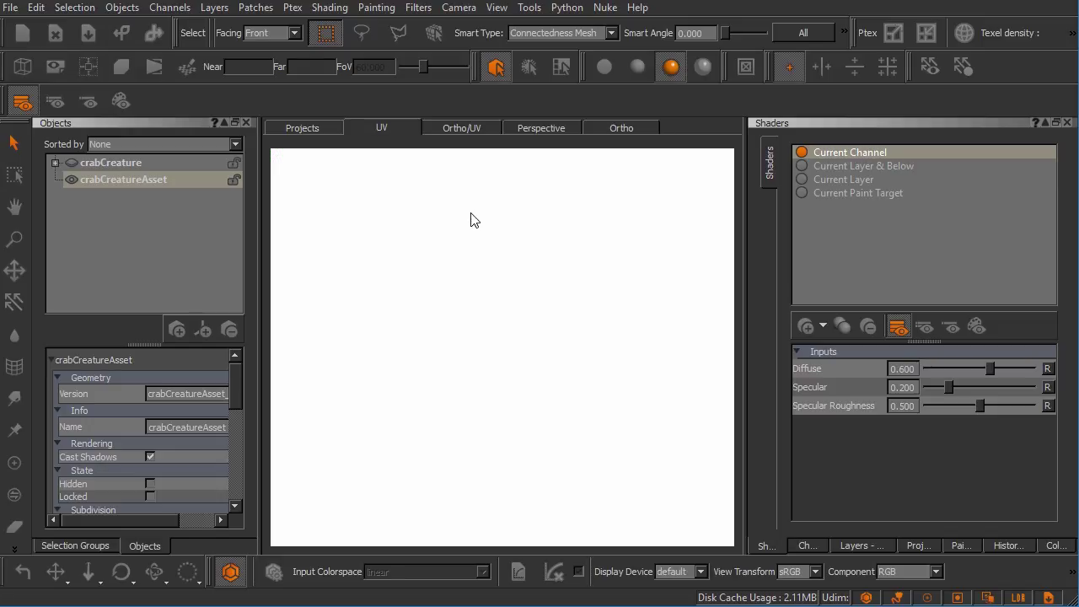
middle_drag(631, 247, 427, 340)
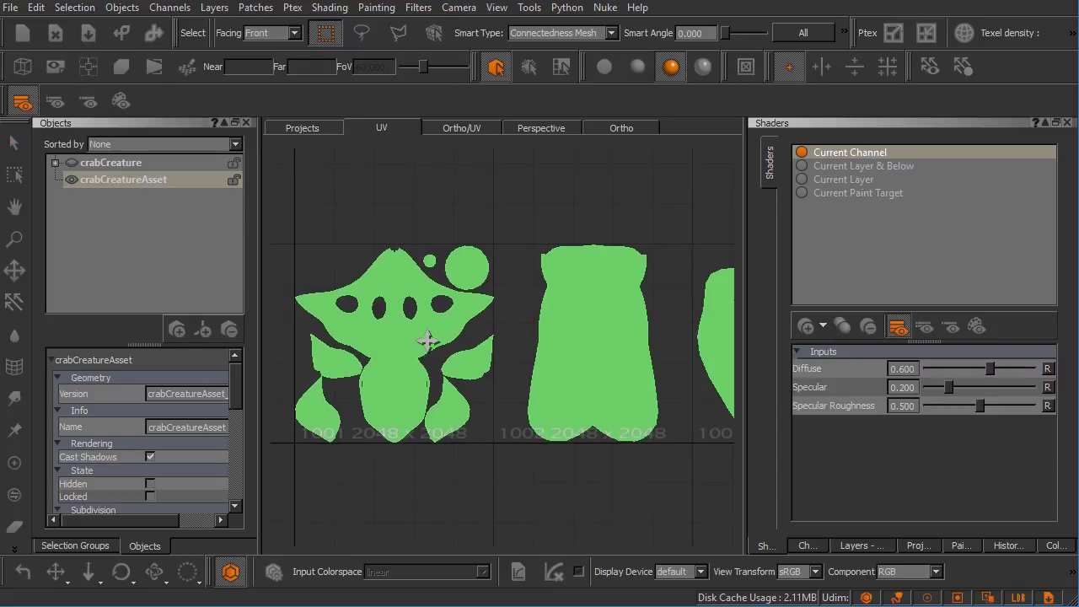
scroll(427, 340, down, 1)
scroll(481, 337, down, 3)
scroll(453, 330, up, 1)
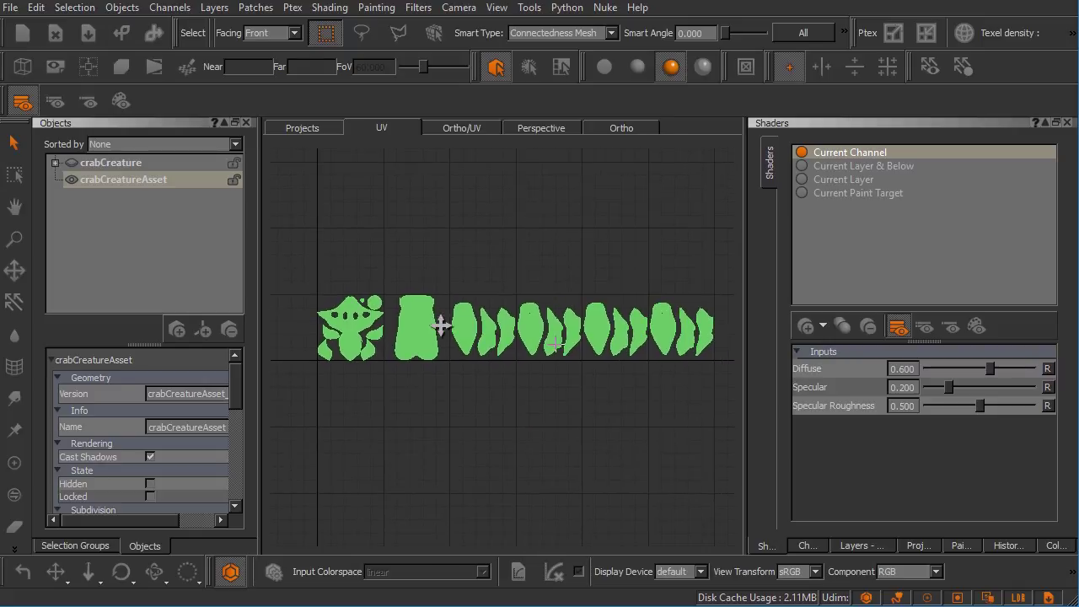
click(625, 128)
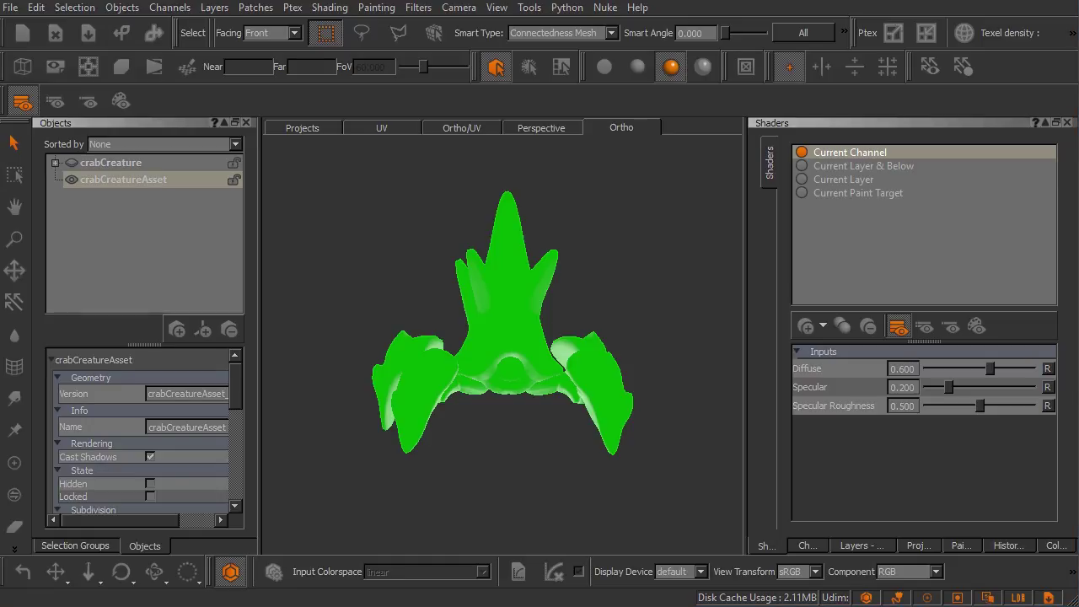
drag(1078, 93, 496, 64)
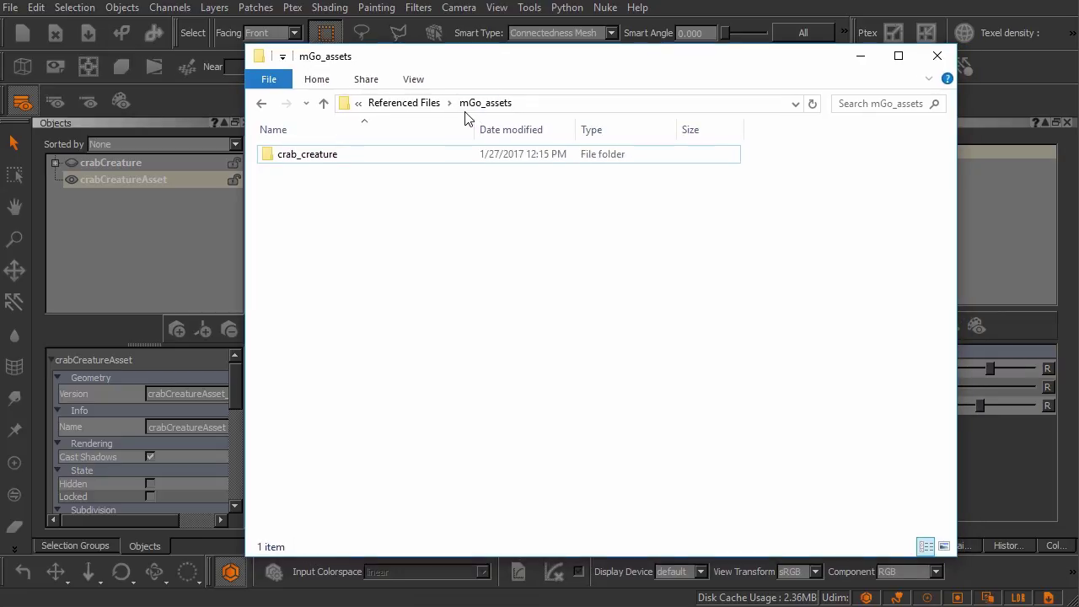
- Open the crab_creature folder in mGo_assets to view its FBX exports
click(397, 154)
mouse_move(307, 154)
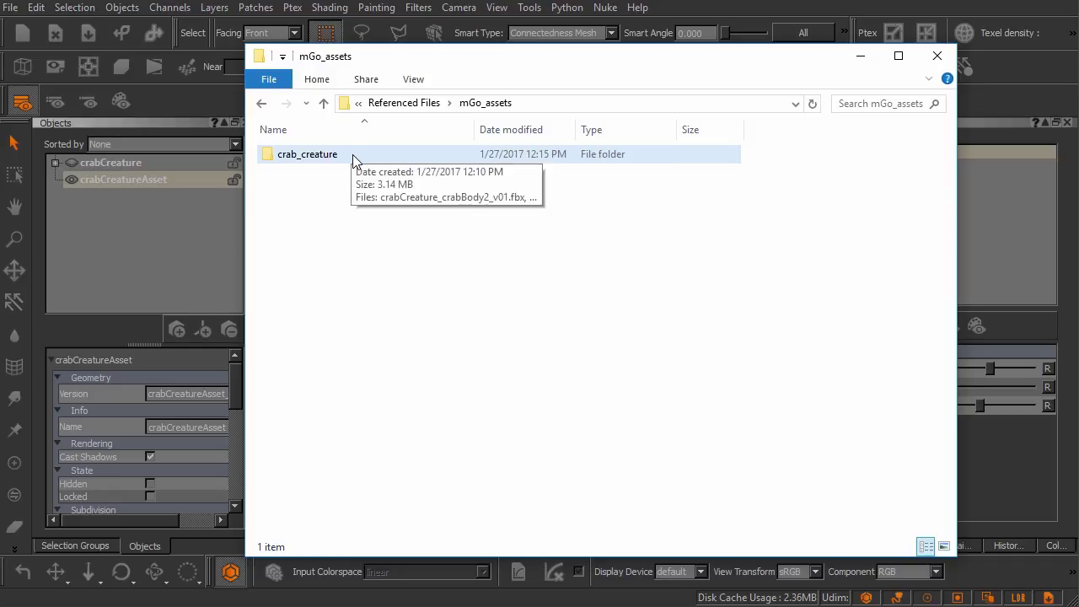
double_click(352, 154)
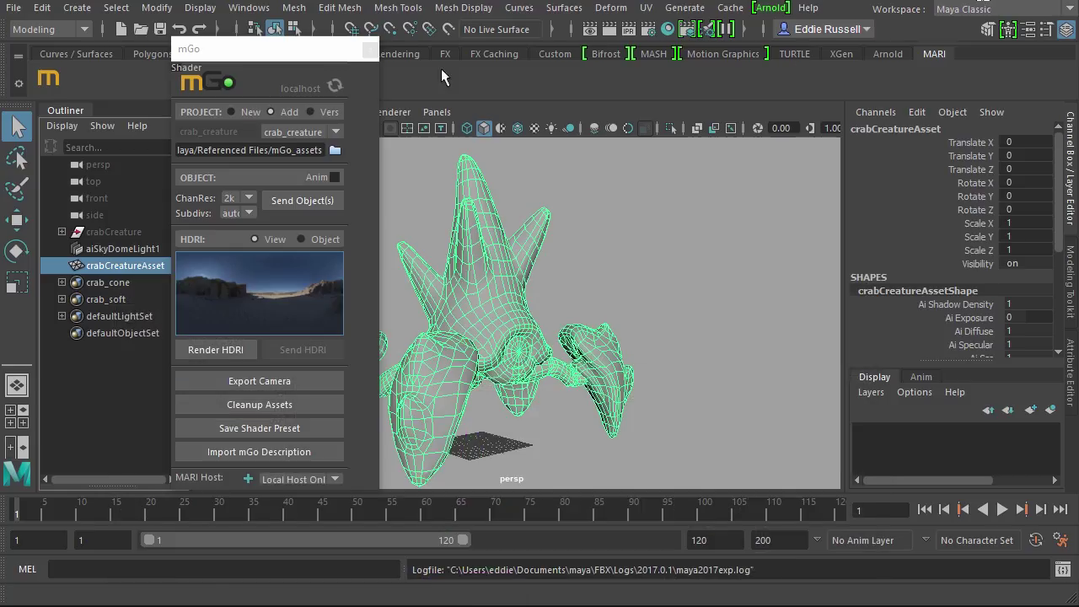
click(364, 85)
drag(307, 54, 306, 43)
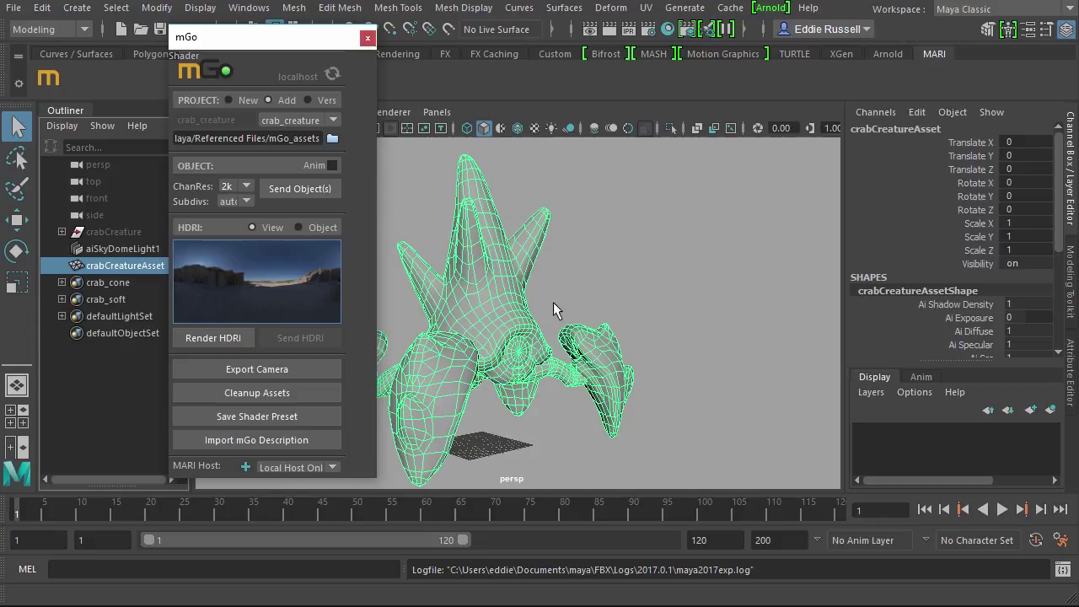
- Render the HDRI panorama from the Object position instead of the view
click(309, 228)
click(235, 339)
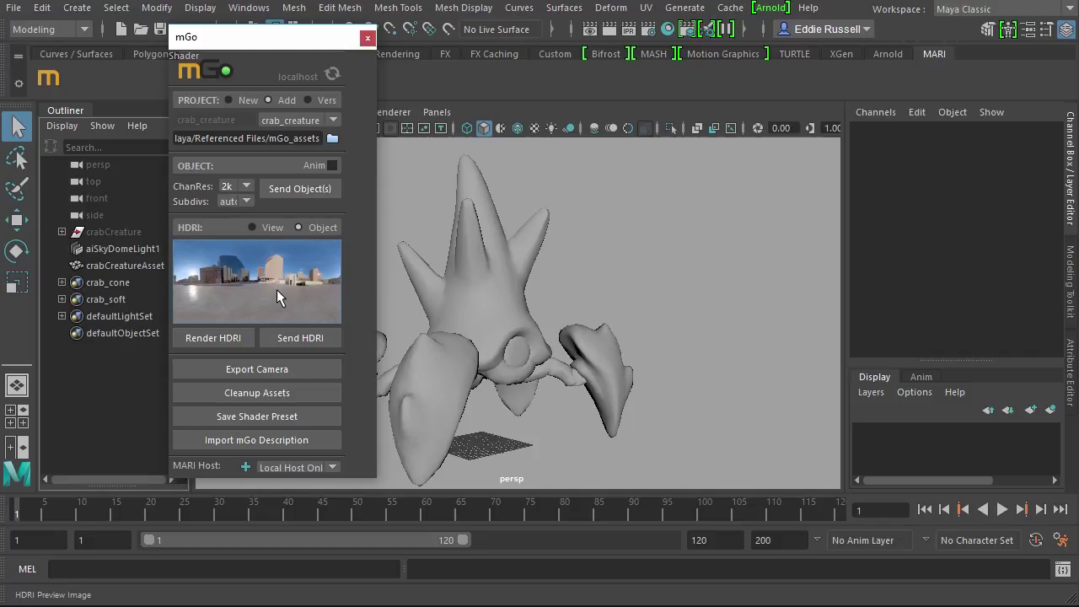
- Send the rendered city HDRI from mGo to Mari
click(296, 338)
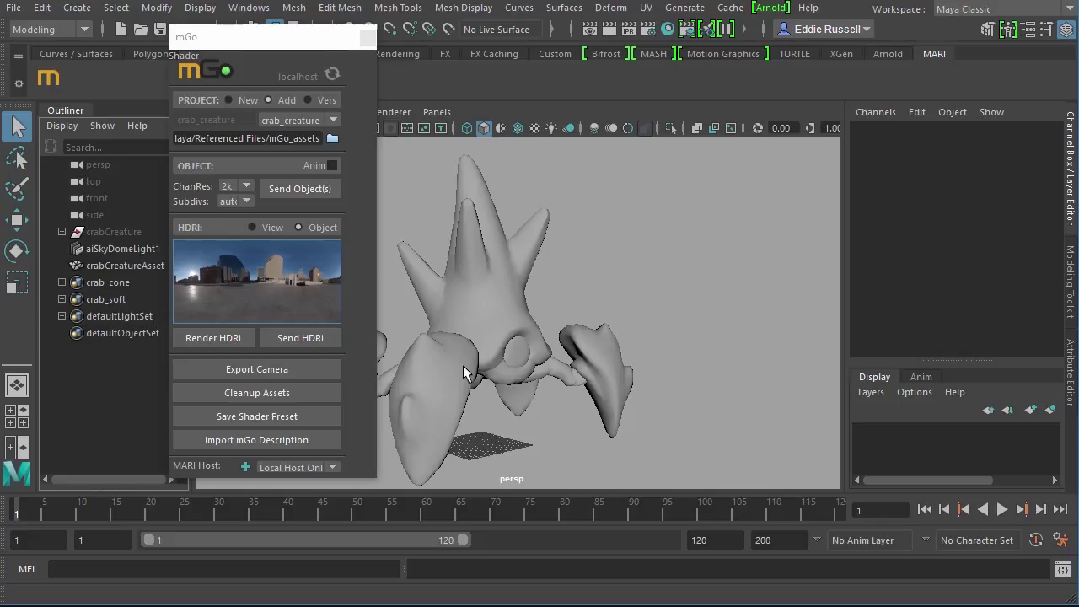
- Import the mGo description from Mari into the Maya scene
click(331, 437)
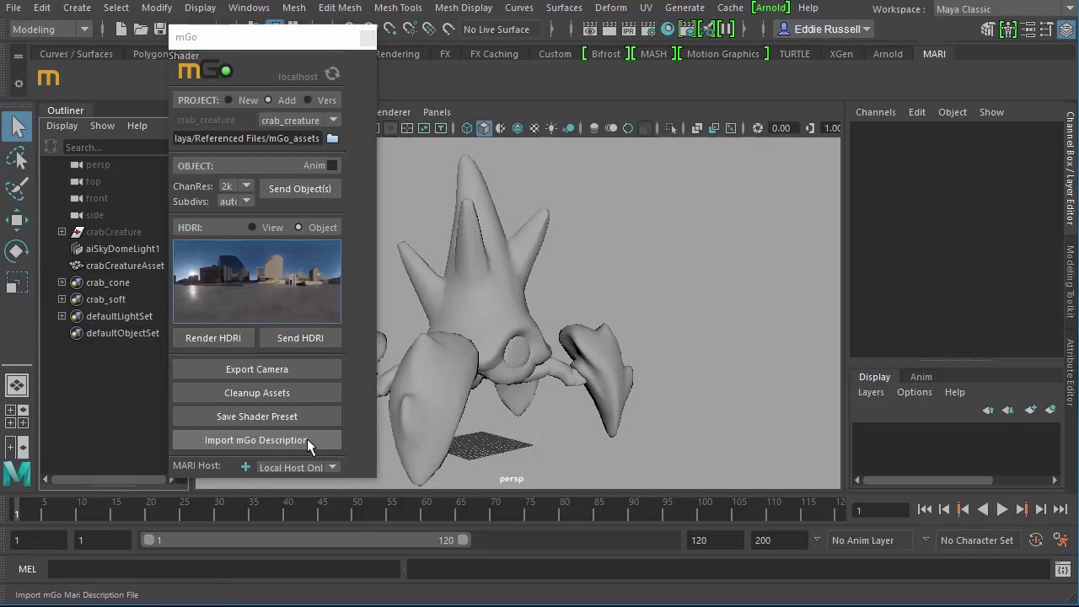